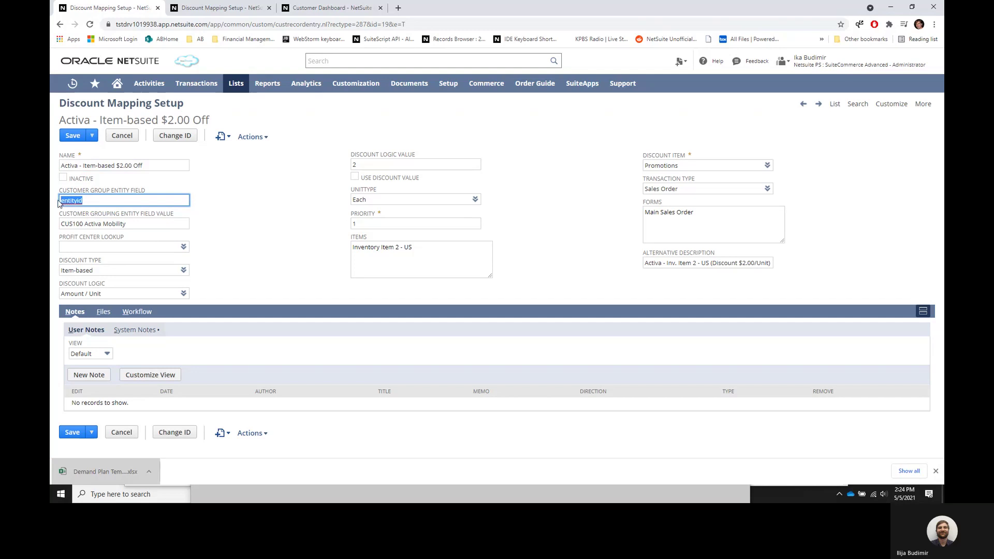
Step: Examine the customer grouping, discount logic, logic value, unit type, priority and alternative description of the Activa item-based $2.00 off discount mapping
click(142, 224)
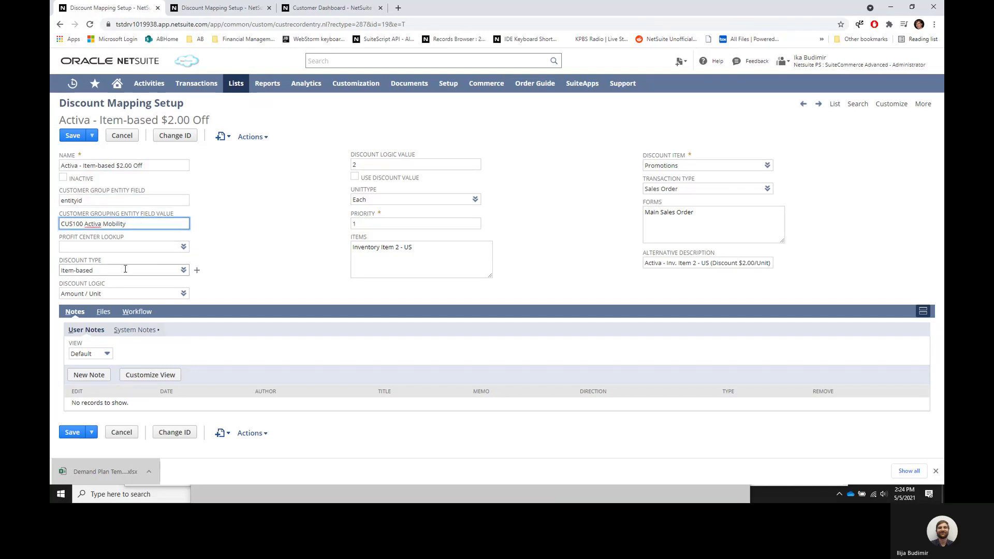
click(166, 294)
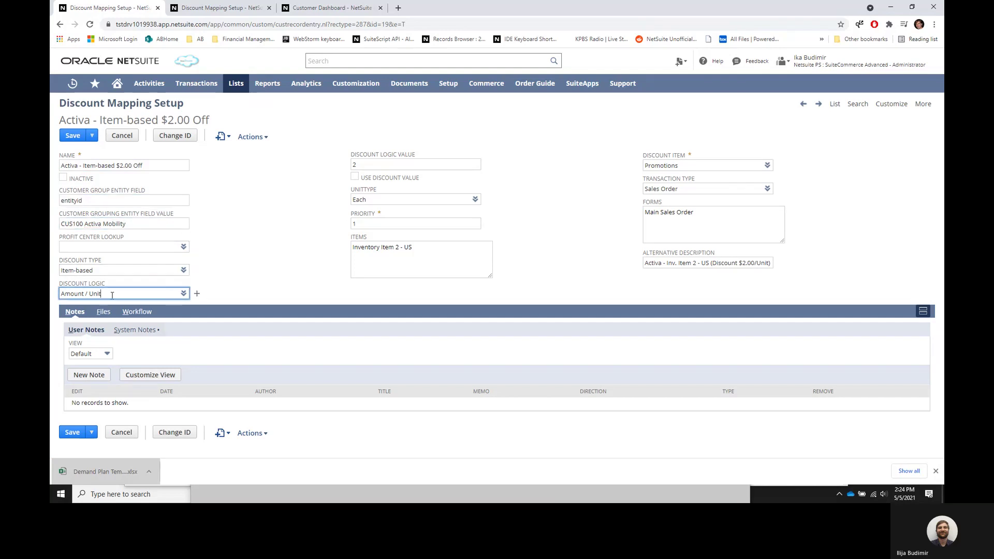
click(183, 295)
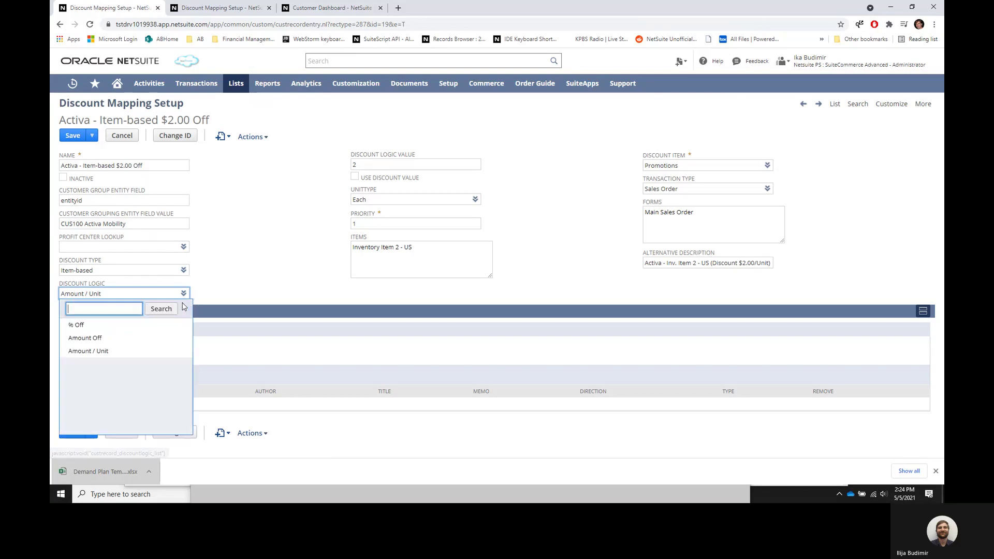
click(88, 351)
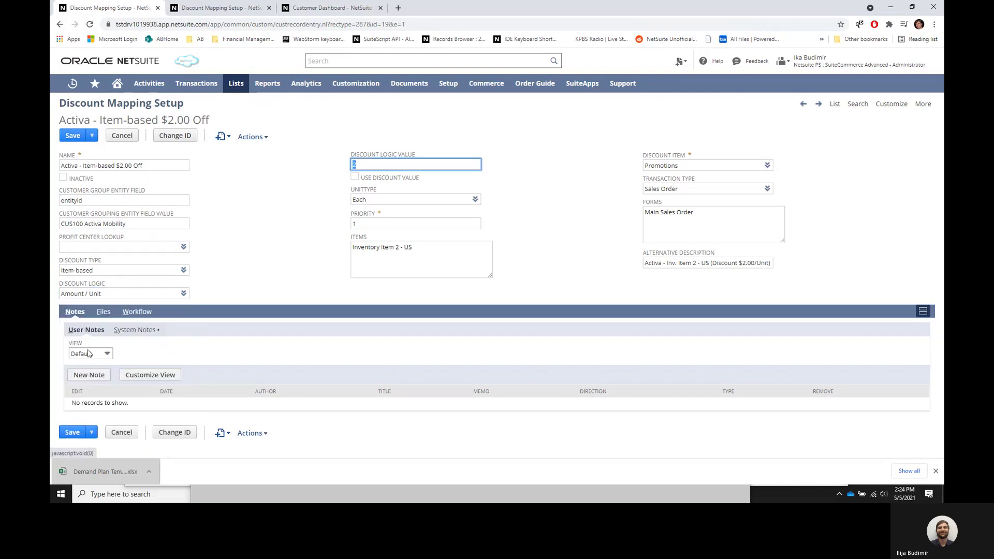
click(360, 164)
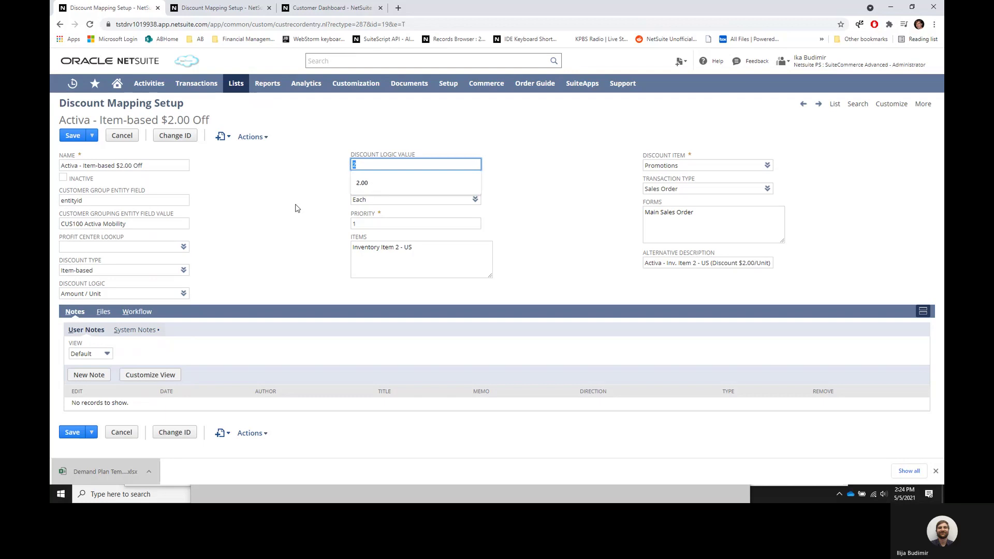
click(362, 224)
click(378, 202)
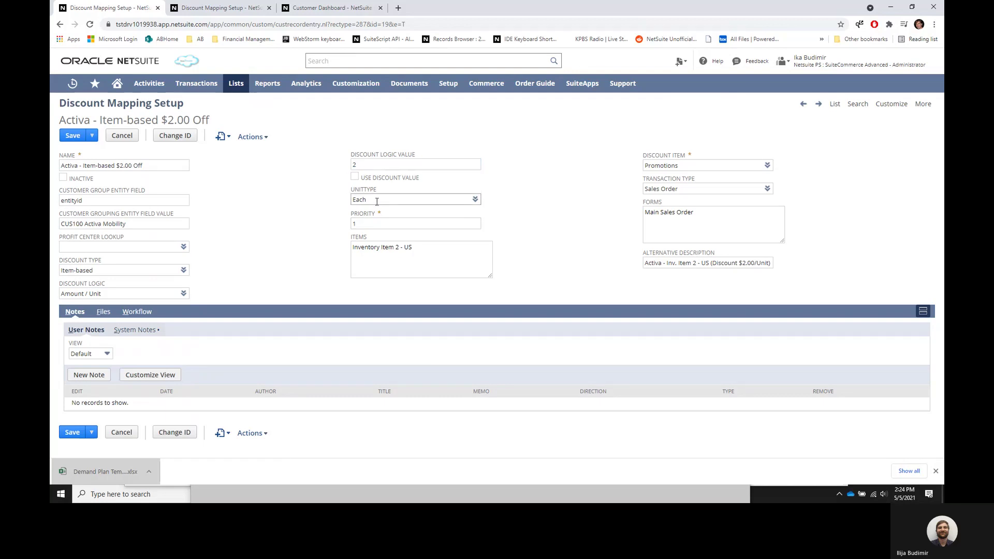
click(363, 222)
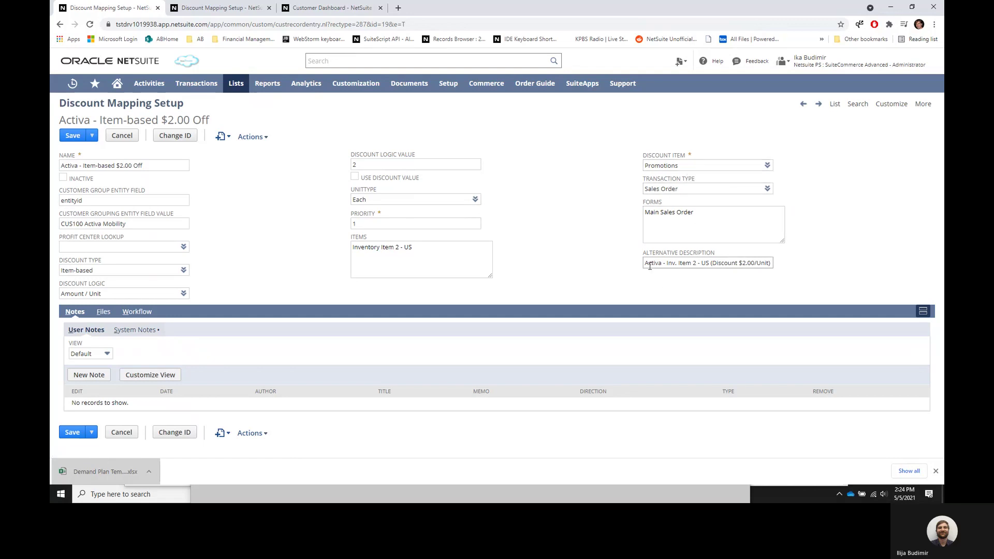
drag(645, 265, 800, 266)
click(757, 291)
Step: Examine the name, customer grouping, discount logic value, priority and alternative description of the Activa order-based 5% discount mapping
click(215, 10)
click(72, 136)
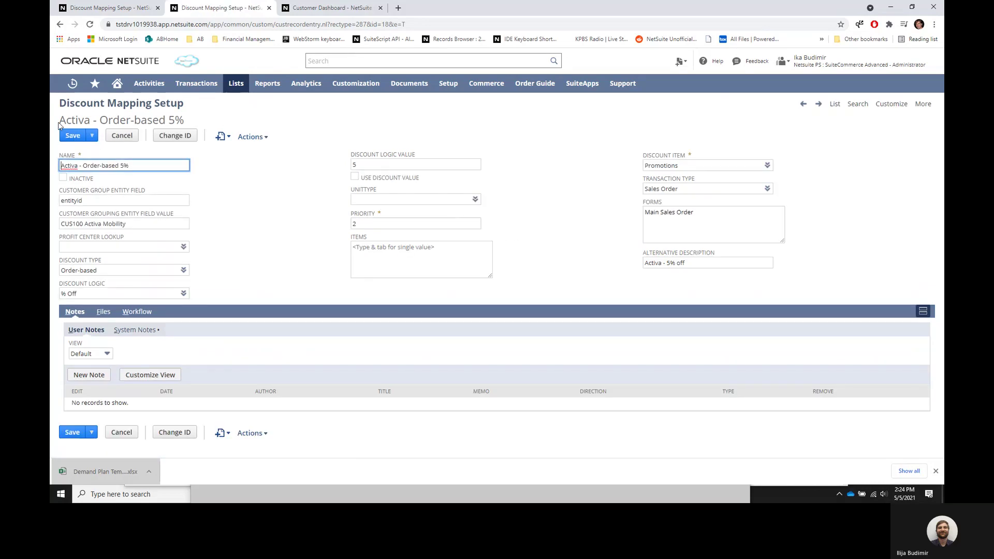
drag(59, 124, 182, 120)
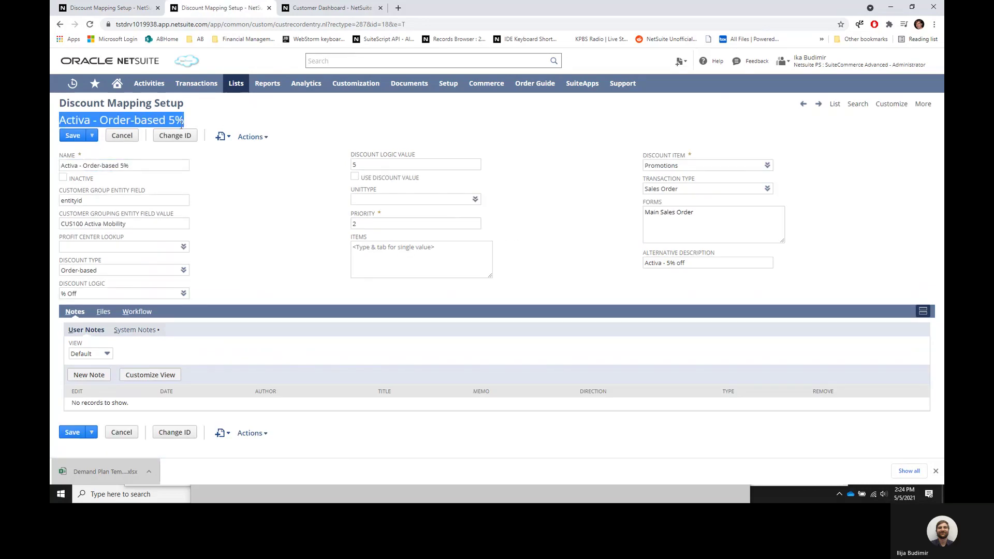
click(169, 201)
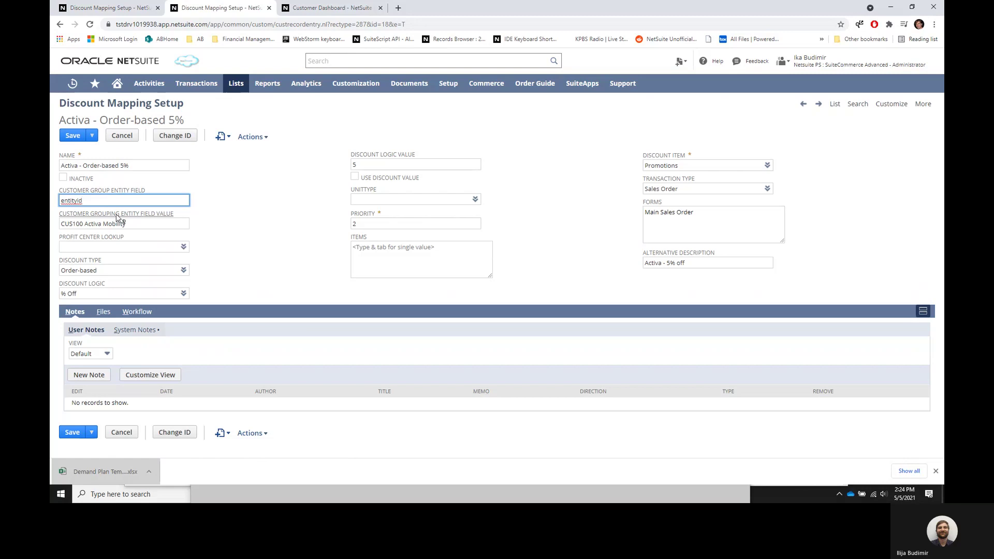
click(130, 225)
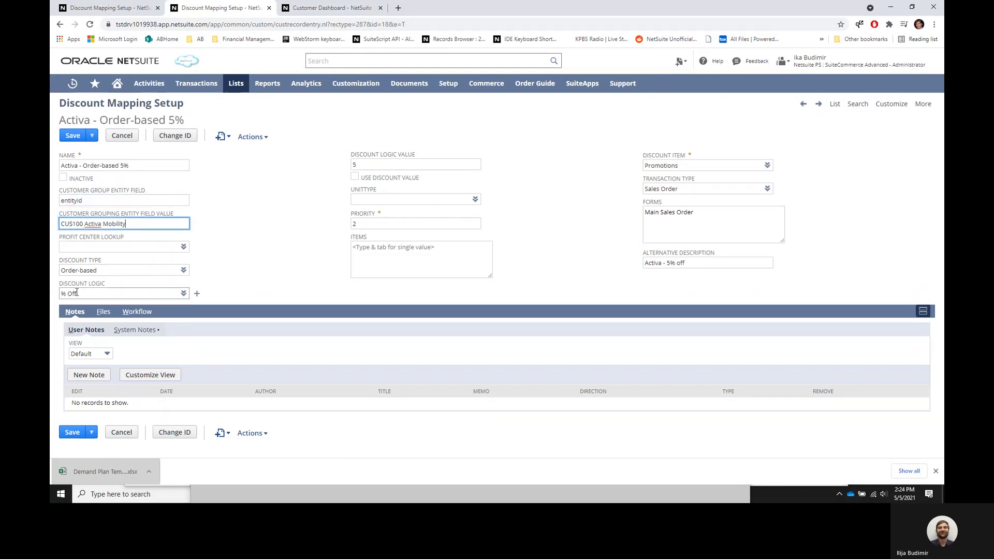
click(283, 287)
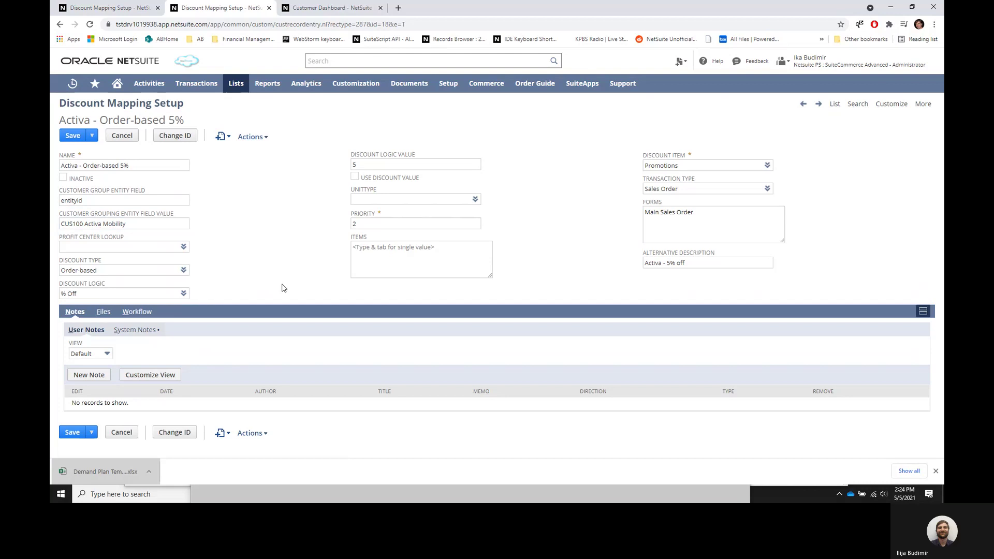
click(364, 166)
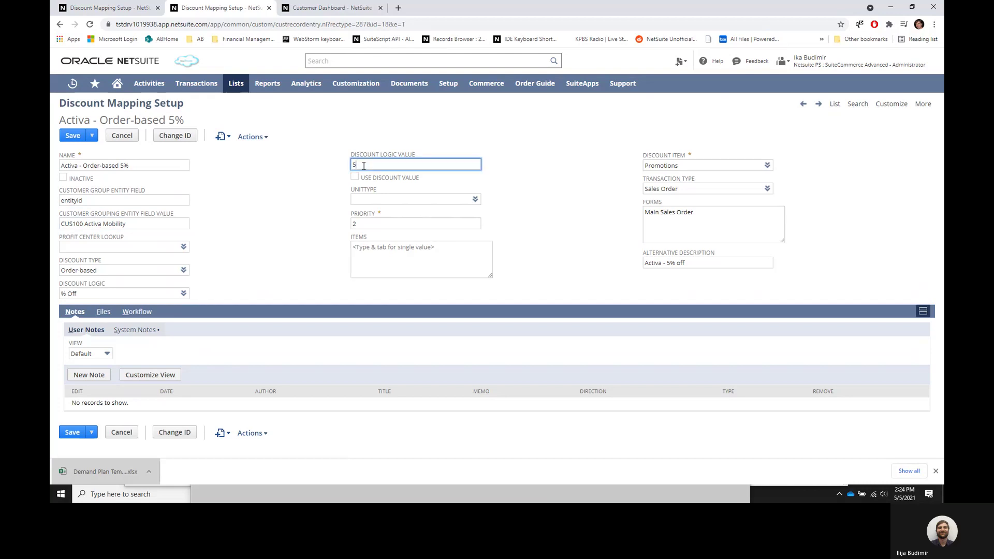
drag(168, 119, 185, 120)
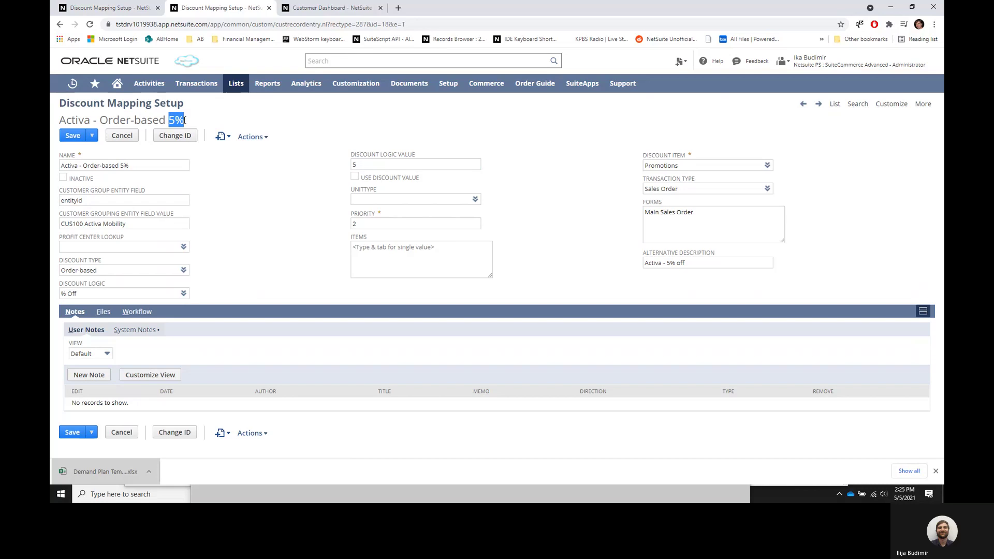
click(372, 223)
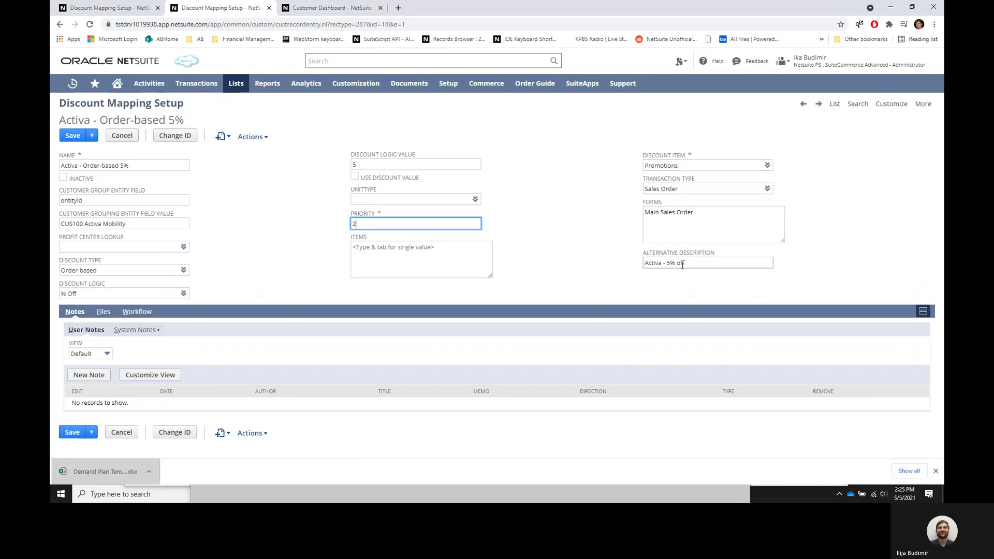
drag(686, 263, 602, 297)
click(604, 290)
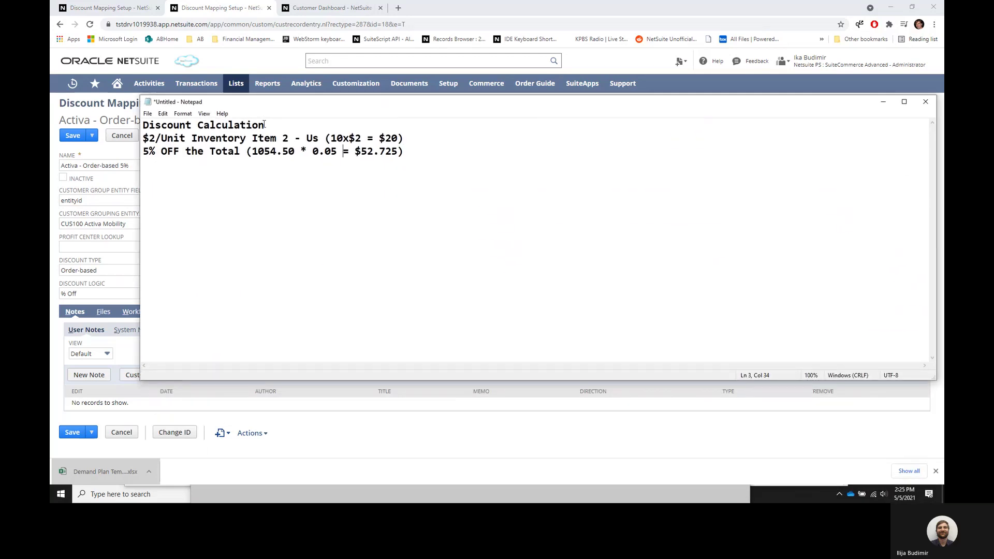
Step: Read the discount calculation notes in Notepad and move its window out of the way of the browser
drag(264, 124, 144, 158)
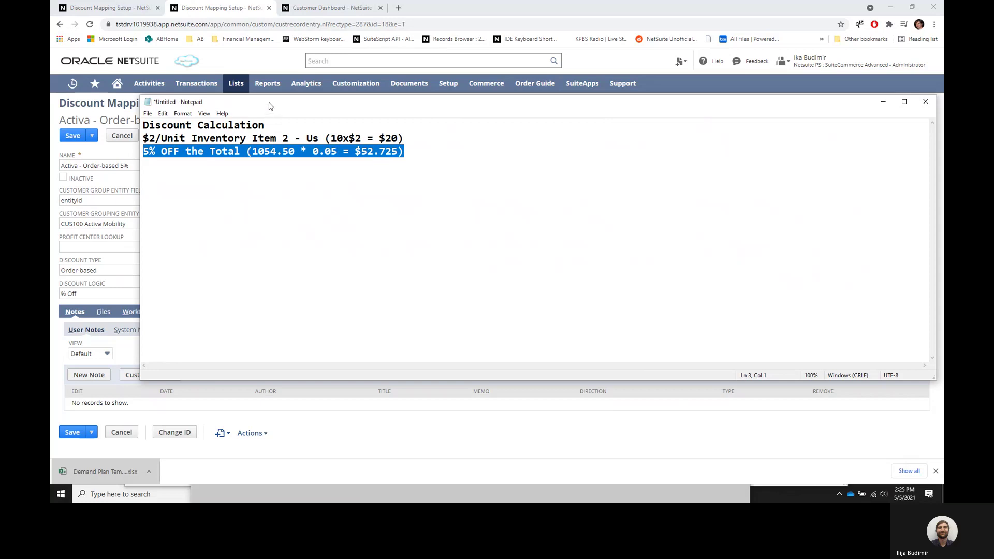
drag(269, 106, 993, 270)
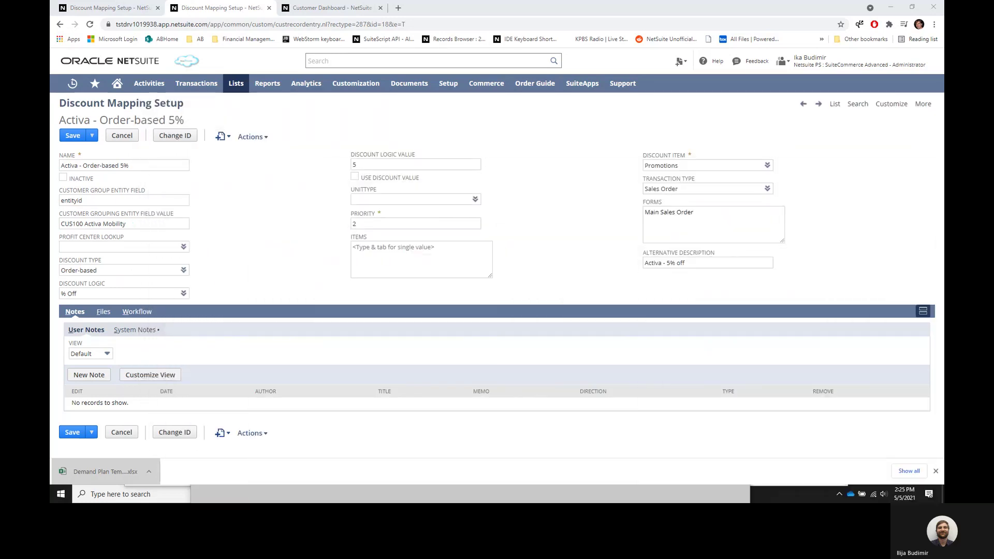
click(273, 218)
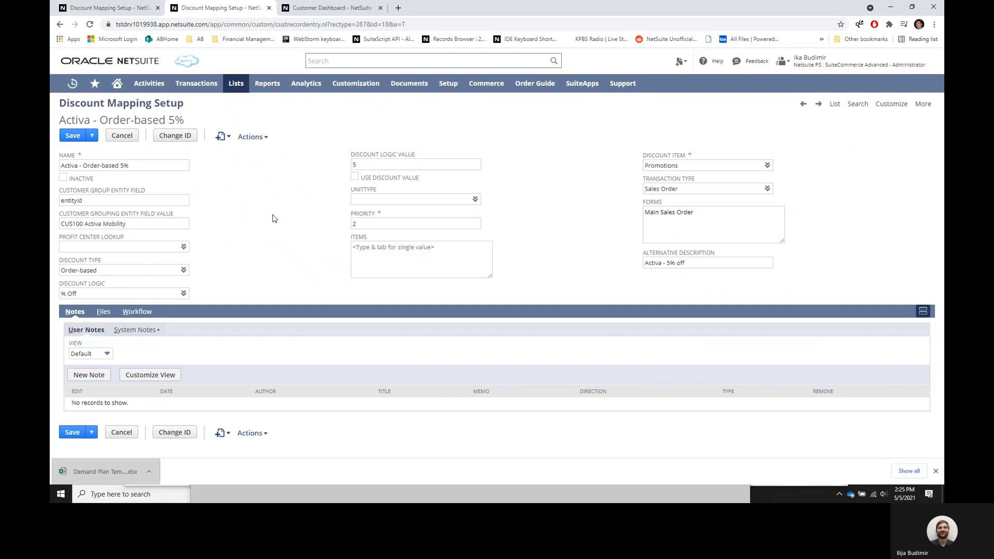
Step: Start a new sales order for Activa Mobility from its customer dashboard
click(310, 13)
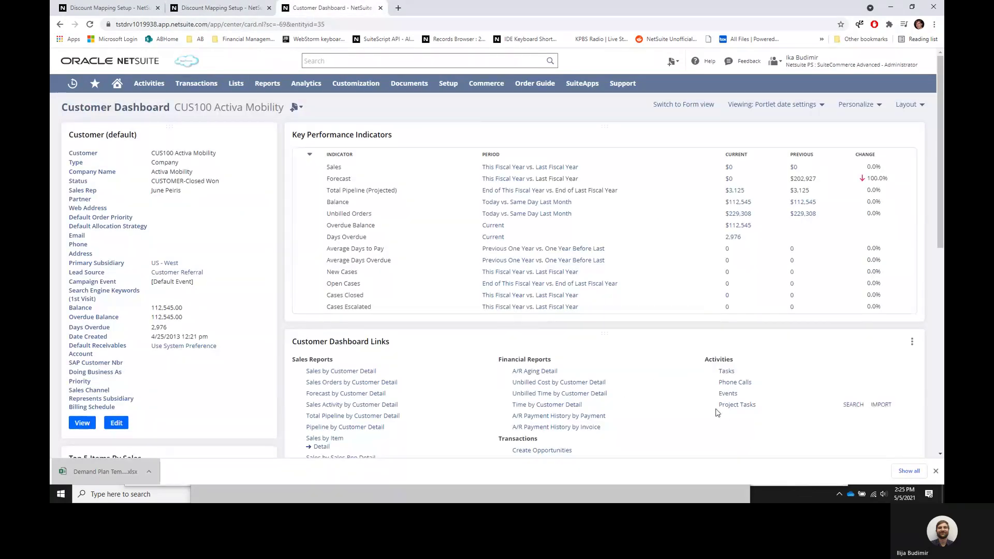
scroll(719, 415, down, 2)
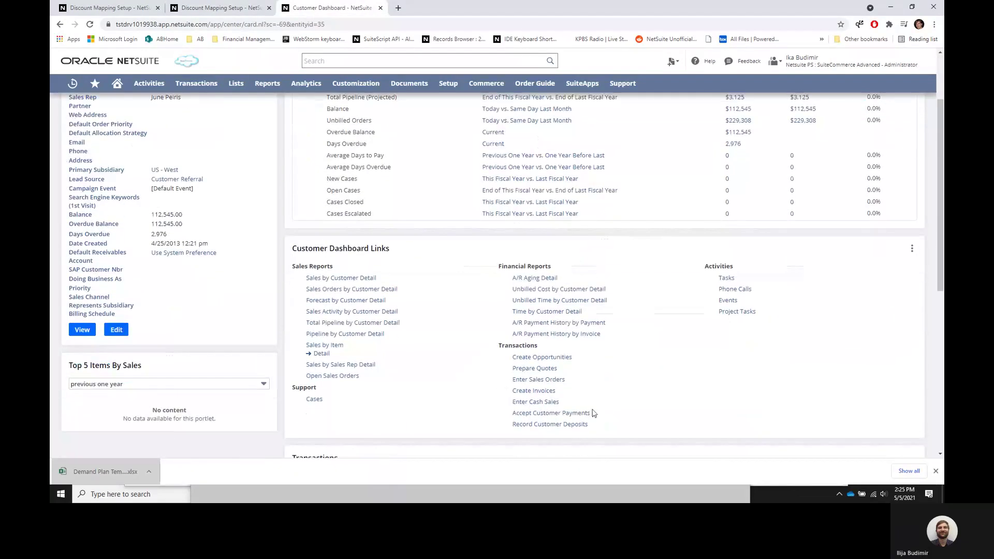
click(546, 382)
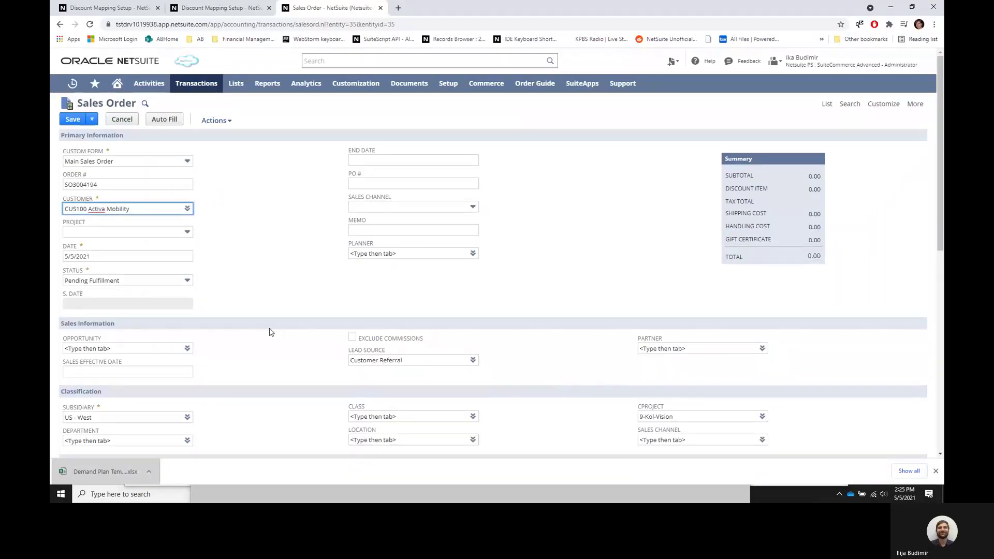
Step: Set the sales order's location to US - West Coast Warehouse
scroll(269, 332, down, 4)
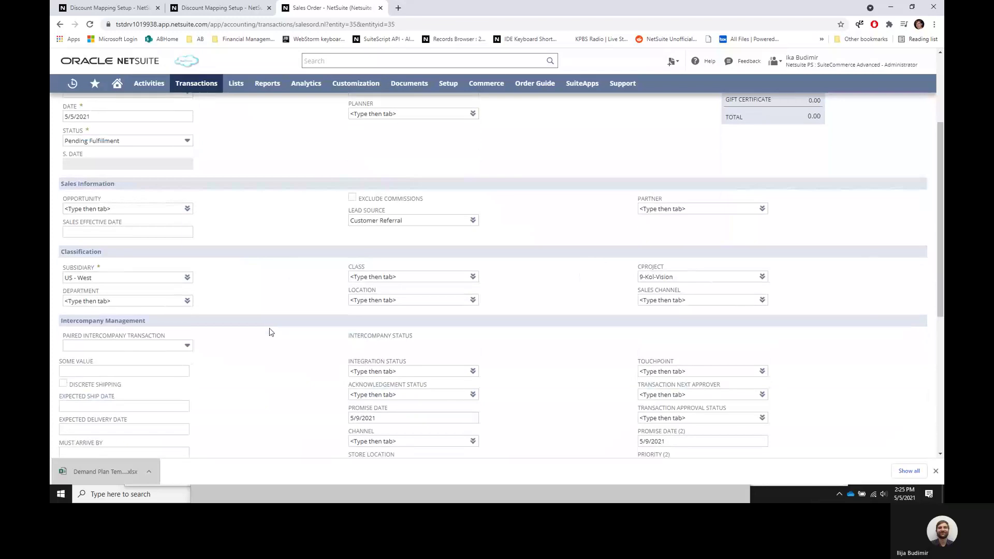
scroll(270, 332, down, 1)
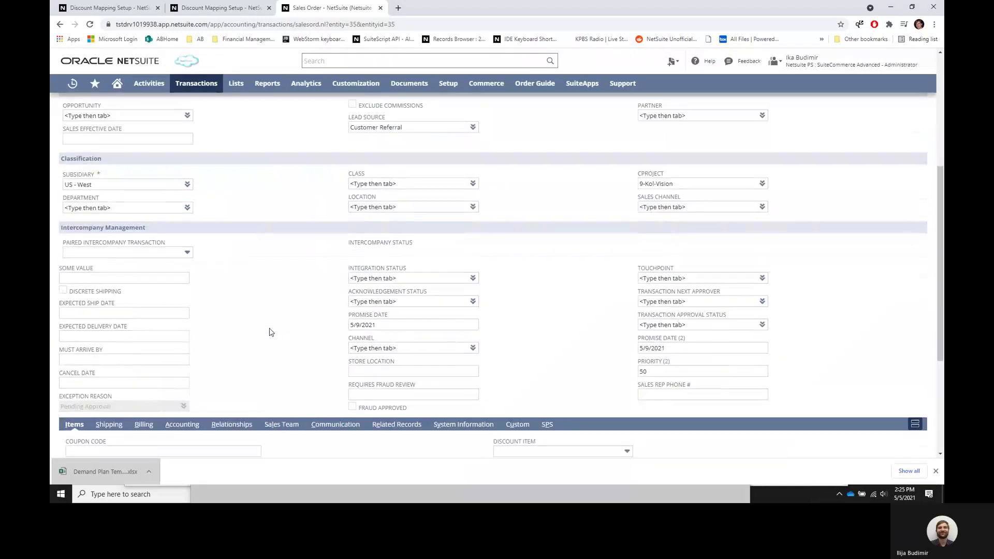
scroll(280, 326, up, 1)
click(353, 255)
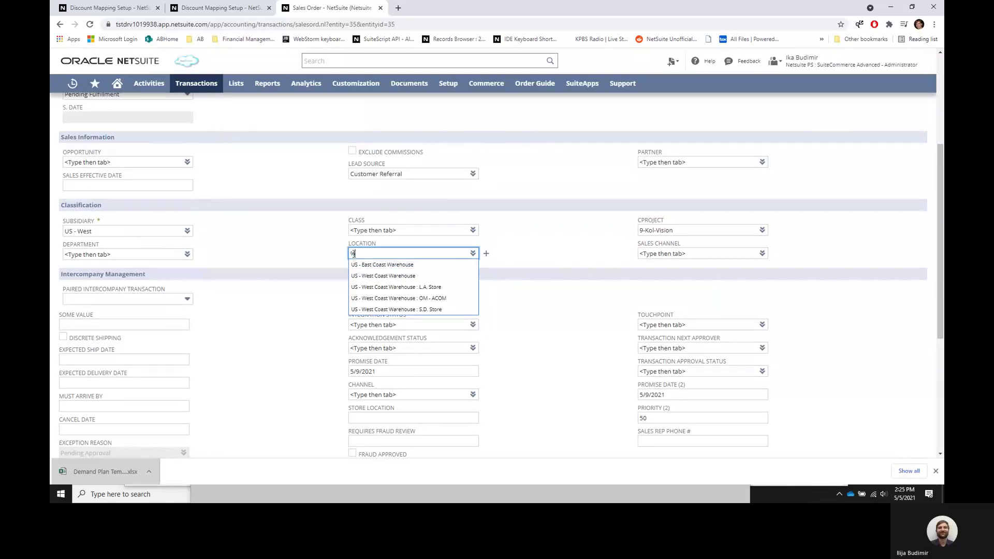
click(384, 276)
Step: Add Inventory Item 1 - US to the order's item lines with a quantity of 10
scroll(289, 313, down, 1)
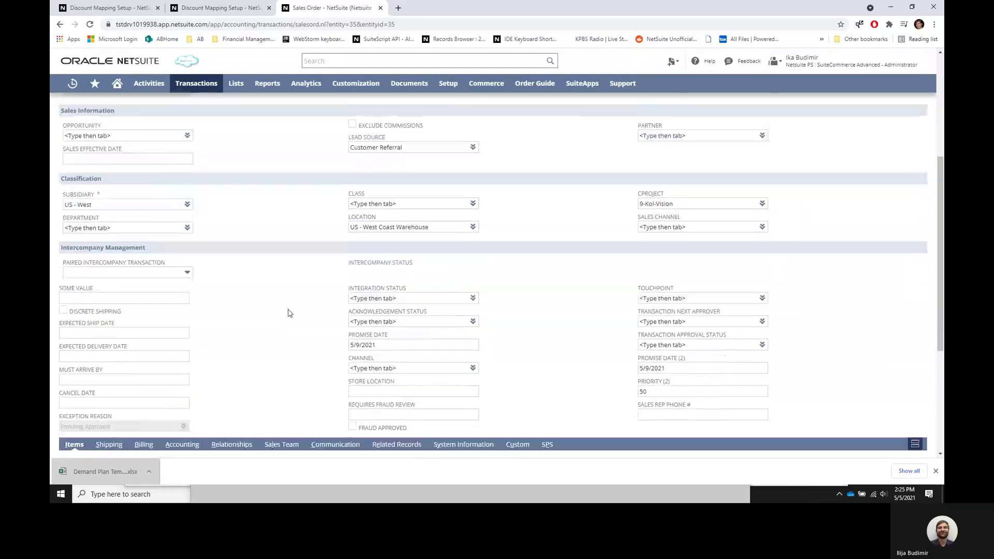
scroll(289, 313, down, 4)
click(94, 369)
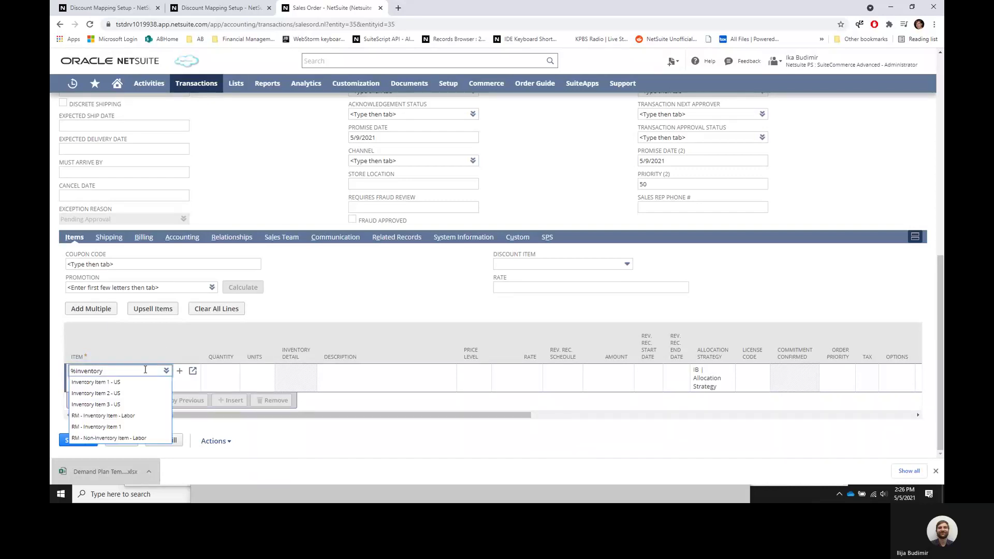
click(149, 384)
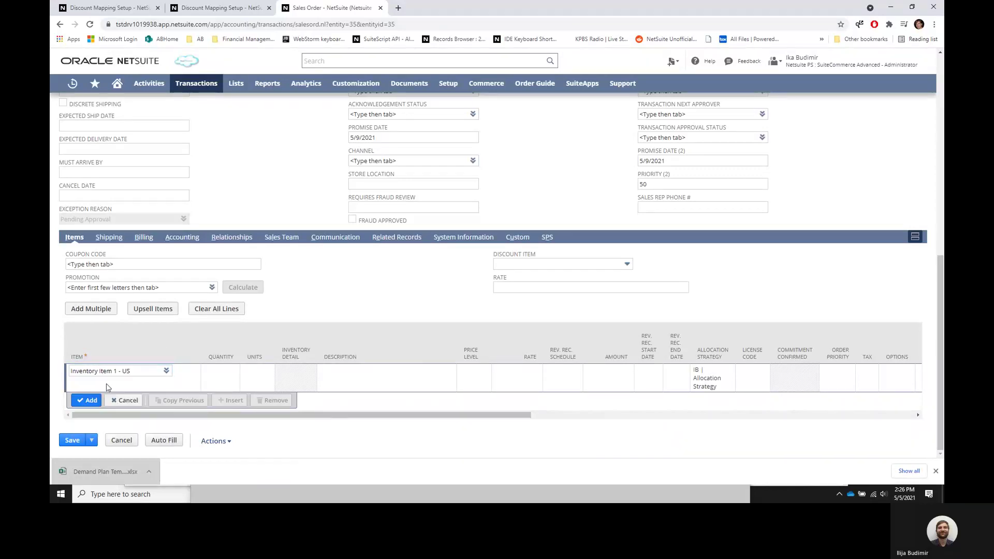
click(222, 380)
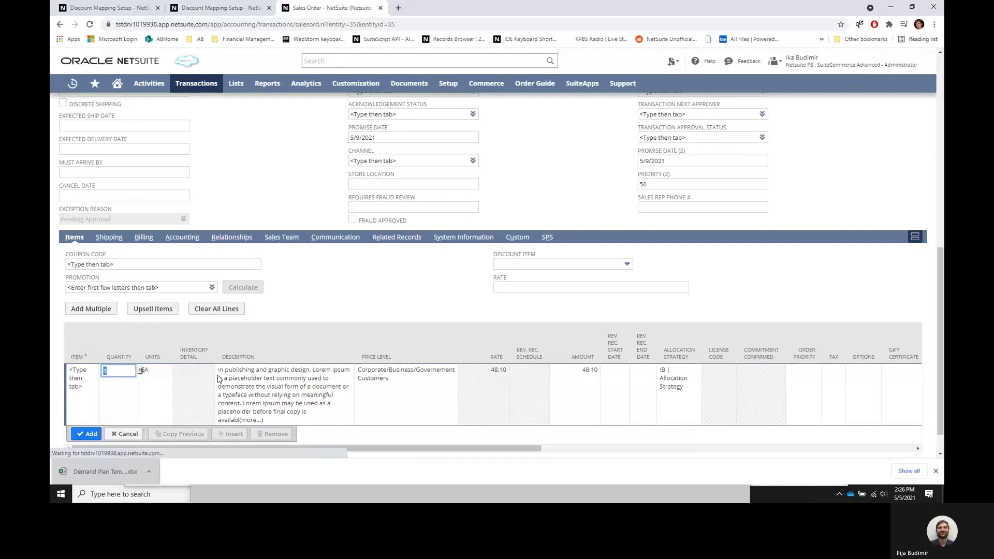
text(10)
click(81, 377)
text(%invent)
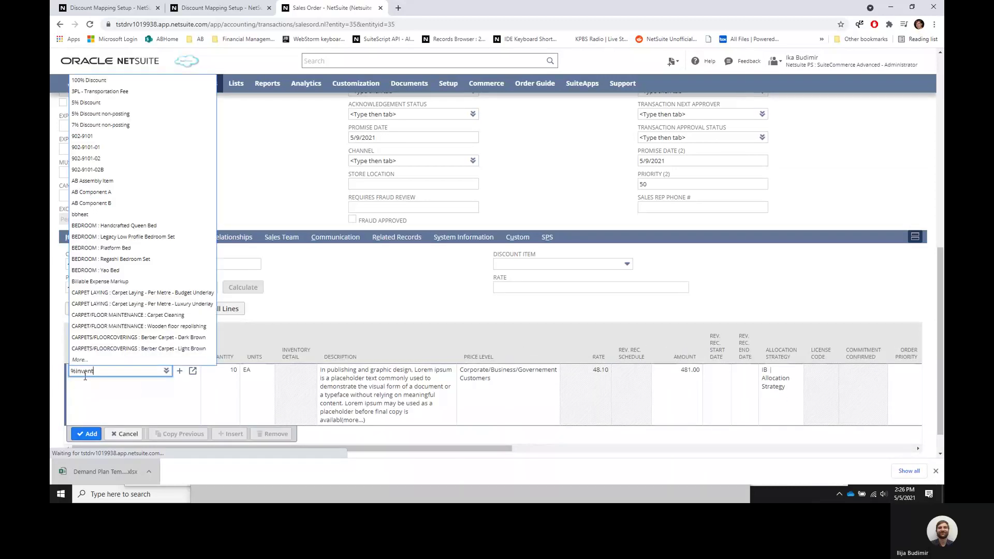
key(Tab)
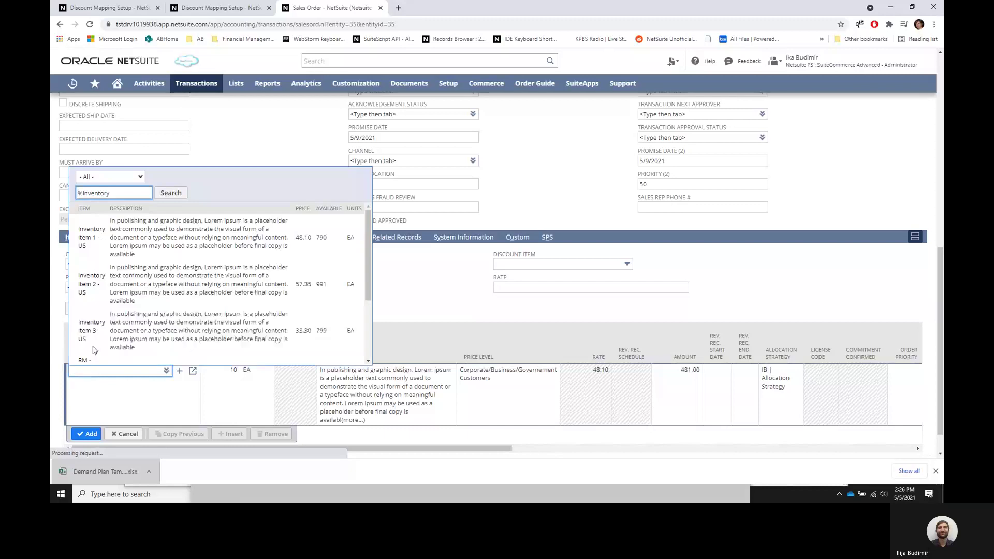
click(82, 242)
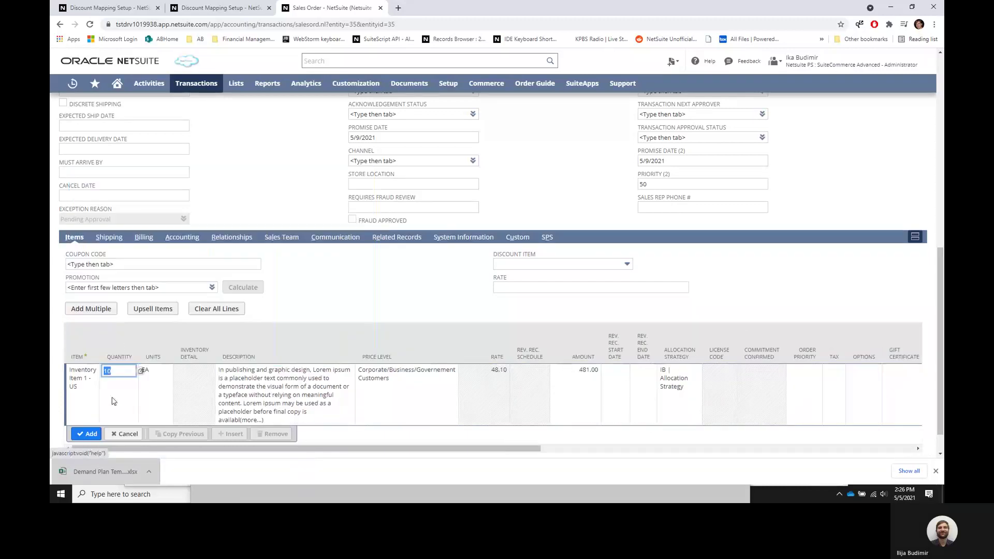
click(88, 434)
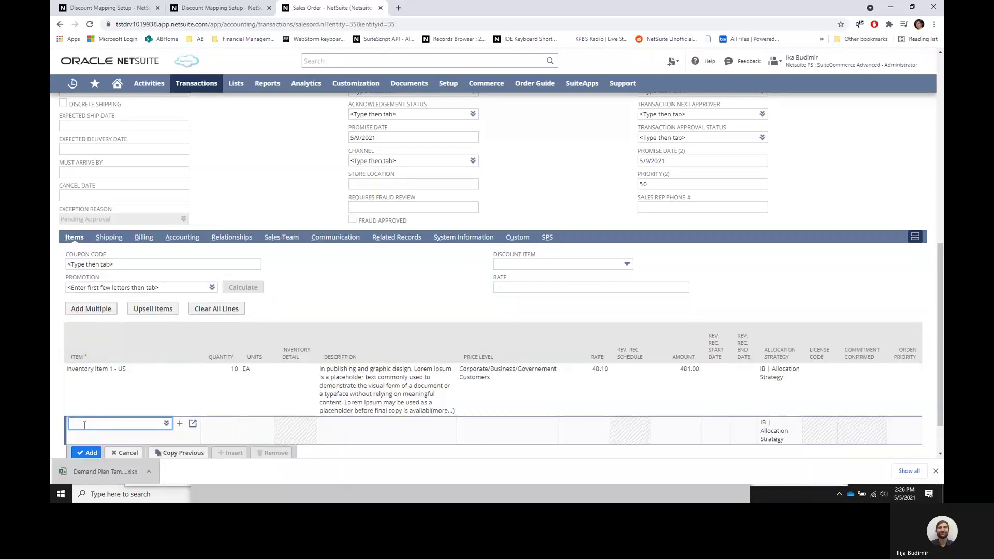
Step: Add Inventory Item 2 - US to the order's item lines with a quantity of 10
text(%inve)
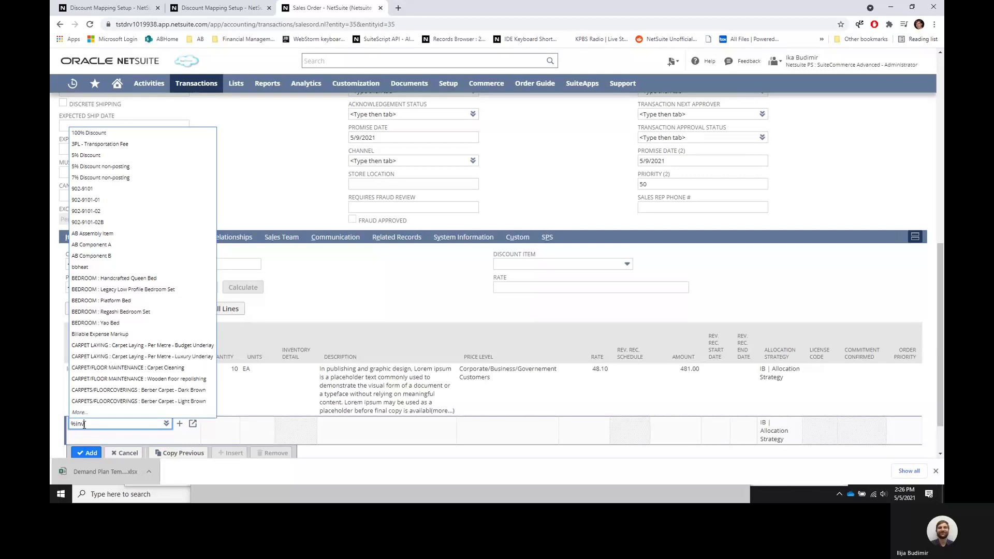
click(106, 367)
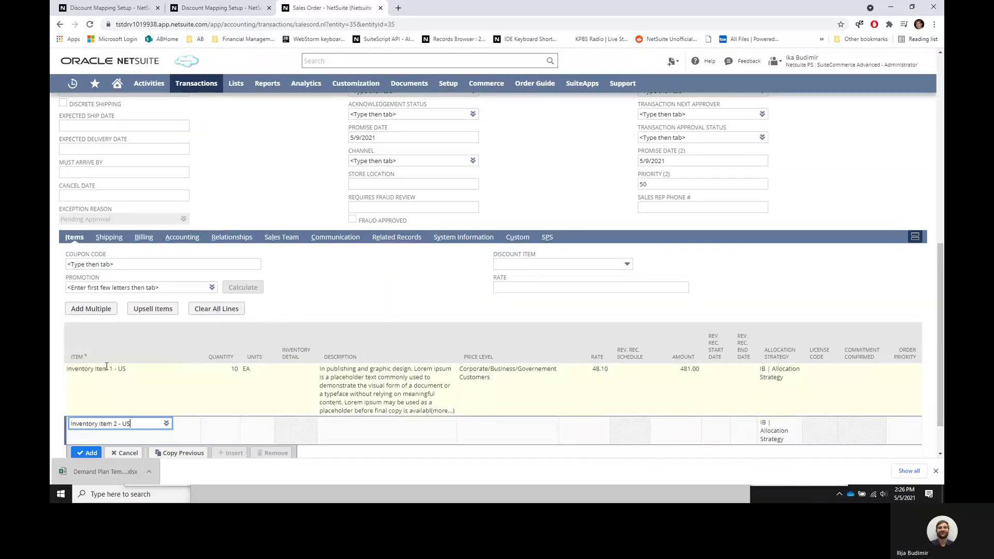
click(221, 429)
scroll(212, 422, down, 1)
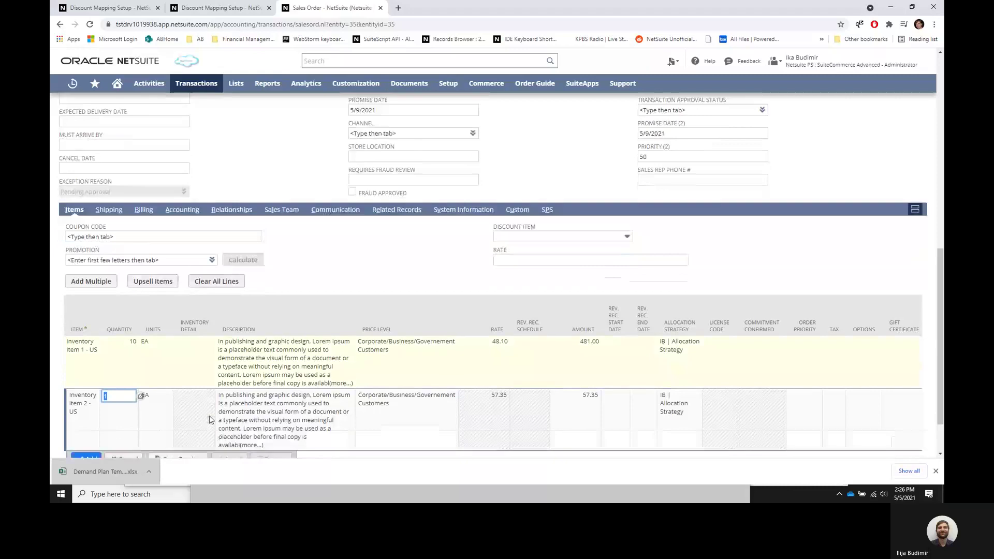
text(10)
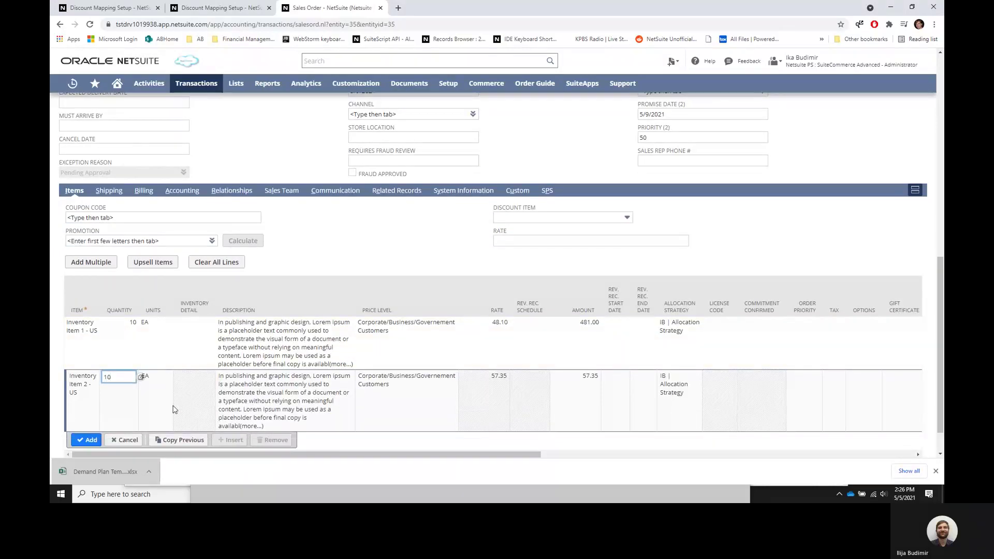
click(86, 440)
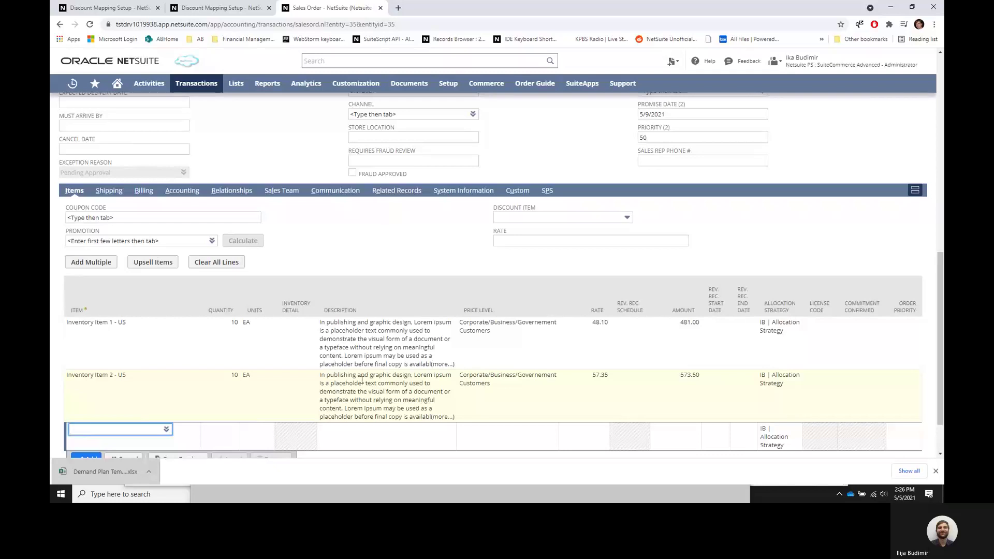
Step: Switch to Notepad to review the per-unit and 5% order discount calculations, highlighting each line, and minimize its window
scroll(362, 381, down, 1)
key(alt+Tab)
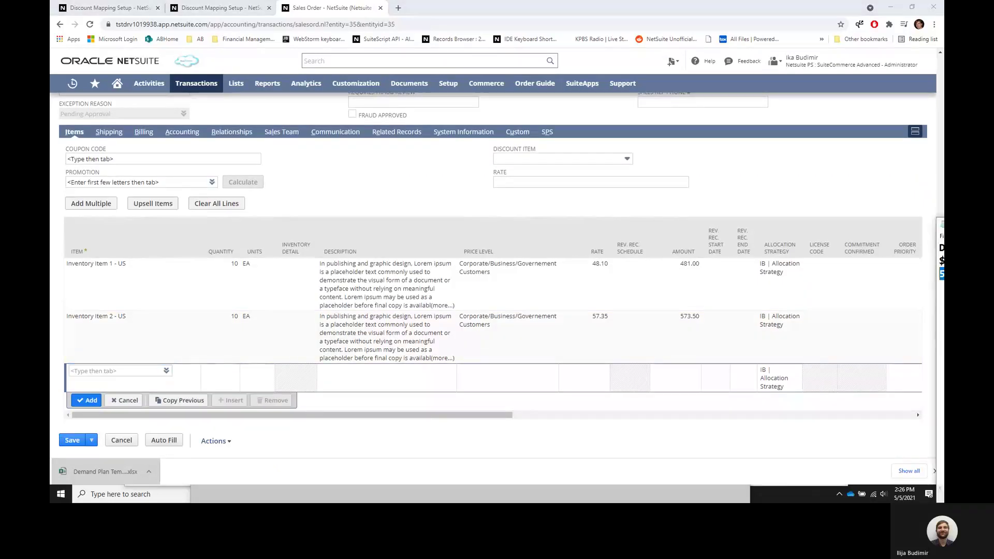
click(306, 220)
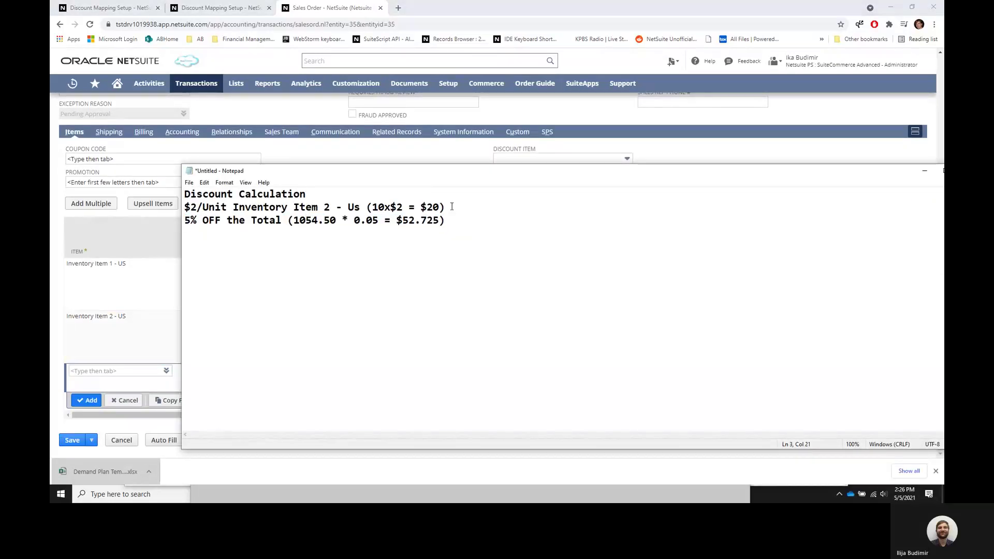
drag(452, 207, 185, 207)
drag(447, 220, 188, 224)
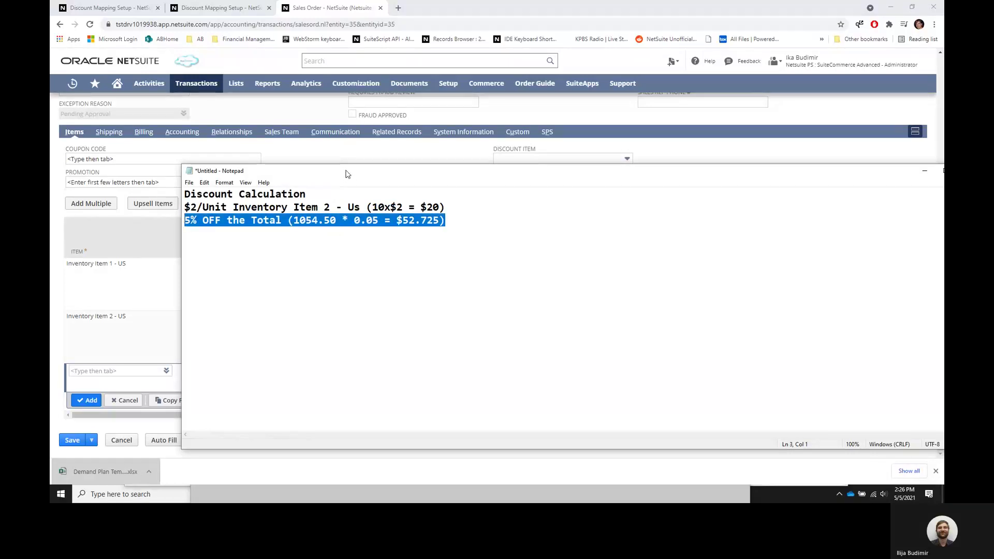
click(925, 171)
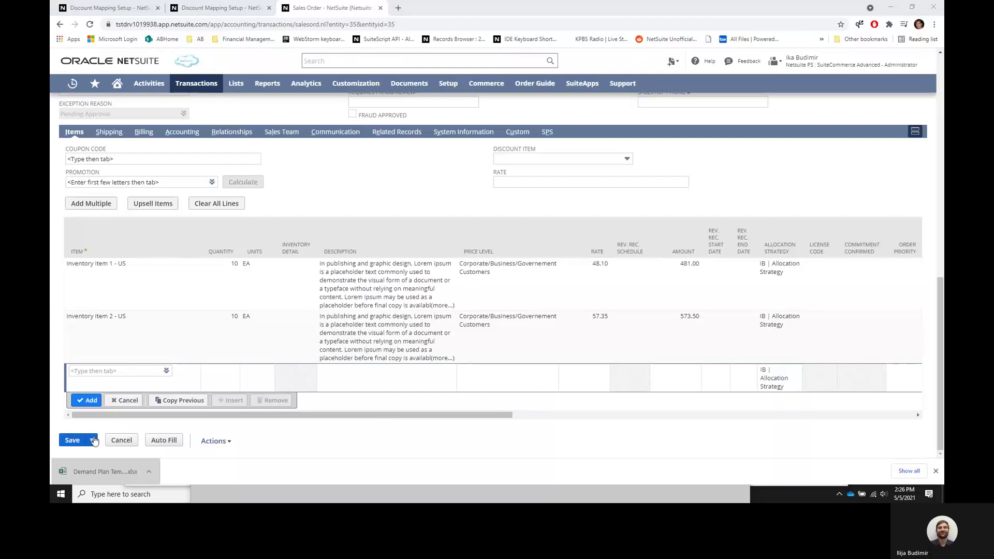
Step: Save the sales order and check the subtotal in its summary
click(79, 441)
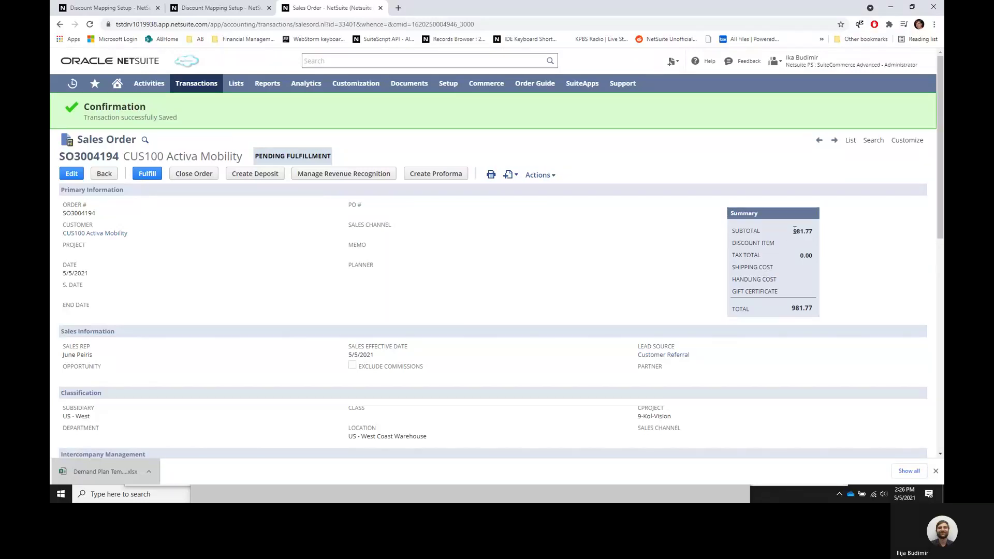
drag(790, 232, 811, 231)
click(547, 270)
Step: Examine the saved order's promotion lines, highlighting the Inventory Item 2 - US discount description and both discount amounts
scroll(468, 271, down, 5)
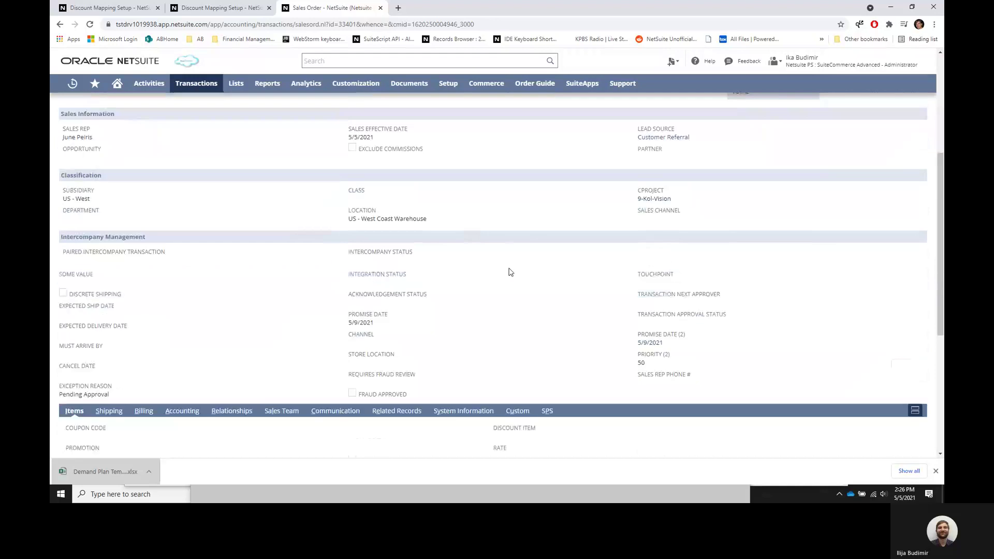
scroll(511, 272, down, 4)
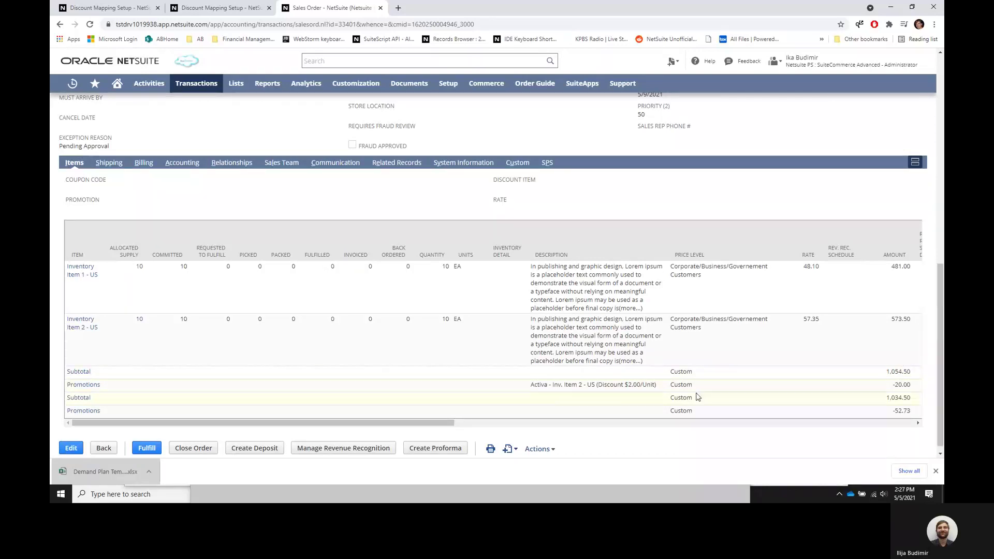
drag(528, 387, 656, 386)
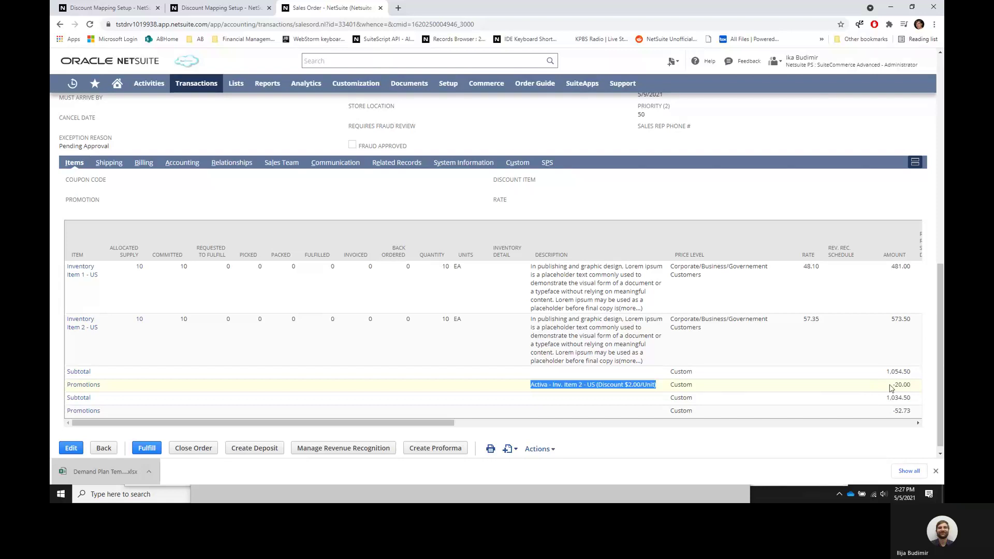
drag(890, 387, 914, 386)
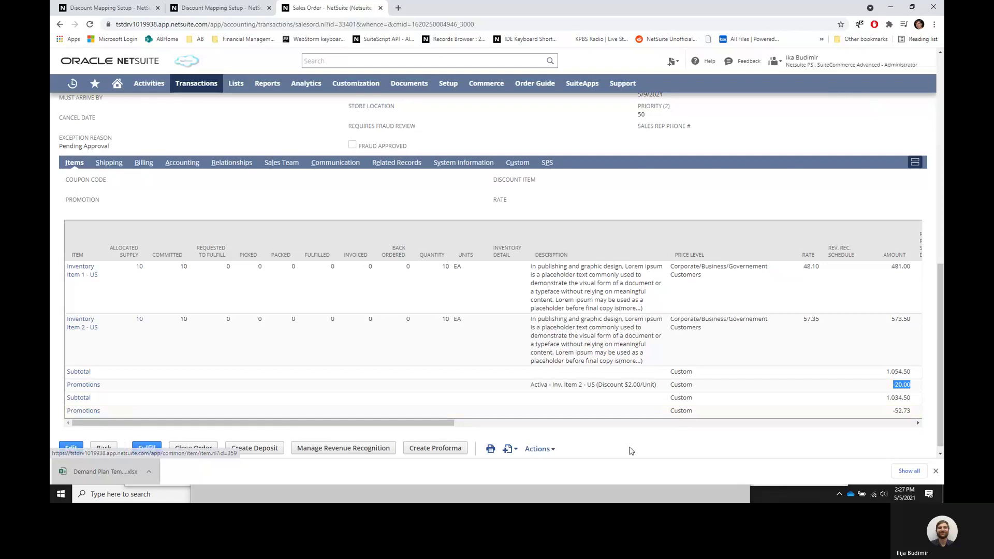
drag(891, 414, 914, 414)
scroll(578, 434, down, 1)
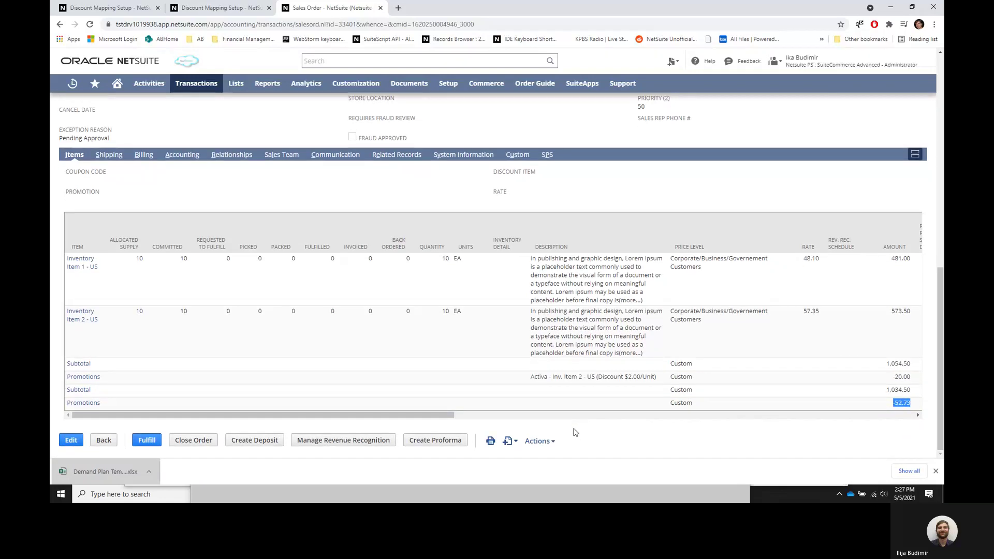